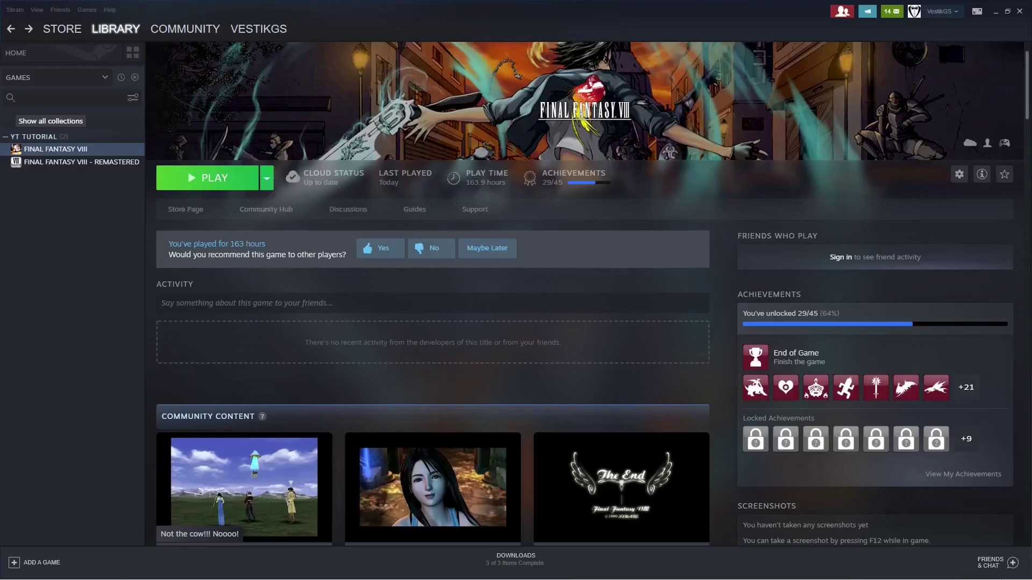
Switch to the browser and view the Requiem v2.2.9 Dropbox download page and the MaKiPL/FF8_demaster GitHub releases page.
{"action": "key", "text": "alt+Tab"}
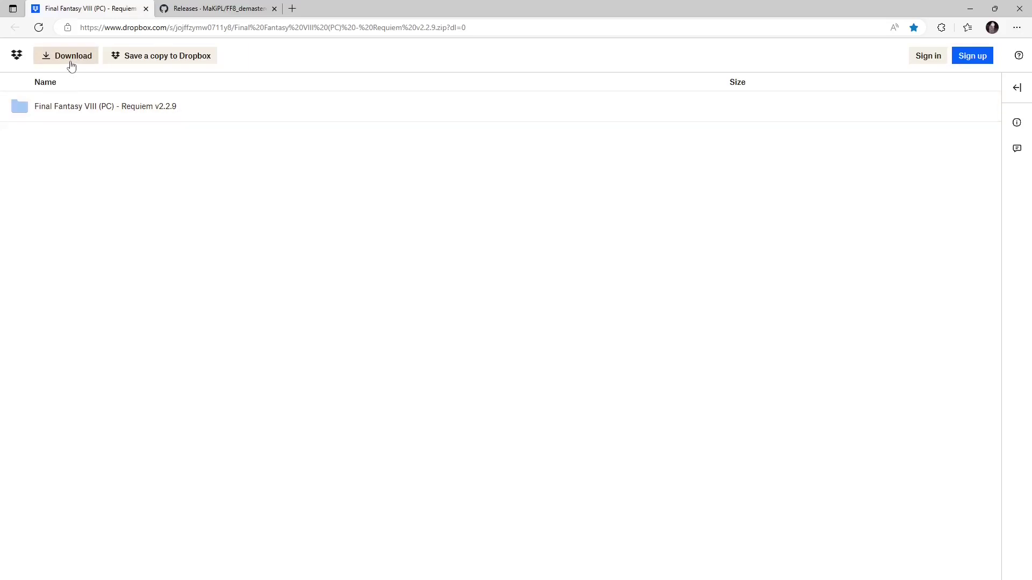
{"action": "left_click", "coordinate": [213, 9]}
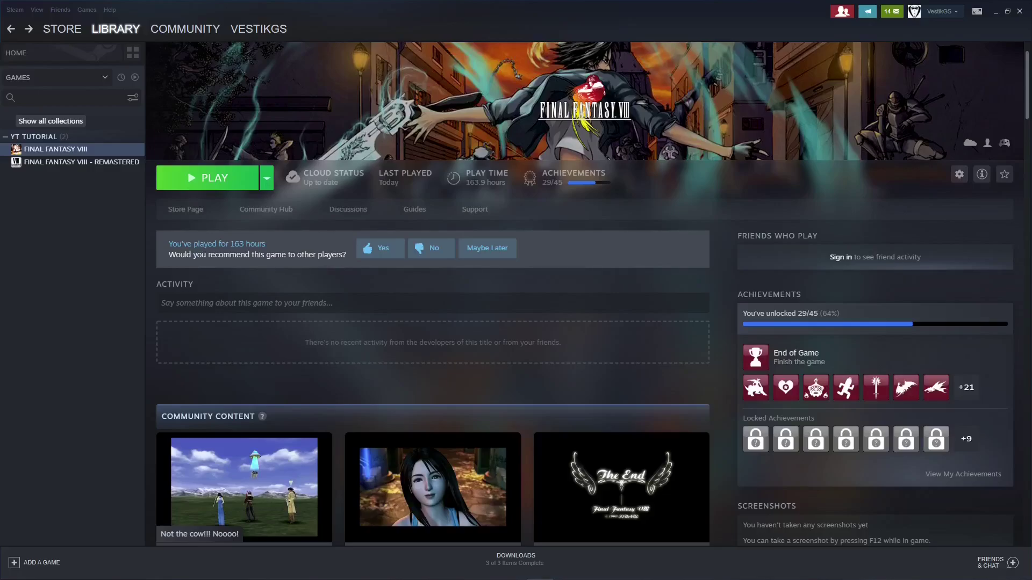
Switch to Steam and browse the local files of the original FINAL FANTASY VIII.
{"action": "left_click", "coordinate": [960, 179]}
{"action": "mouse_move", "coordinate": [975, 234]}
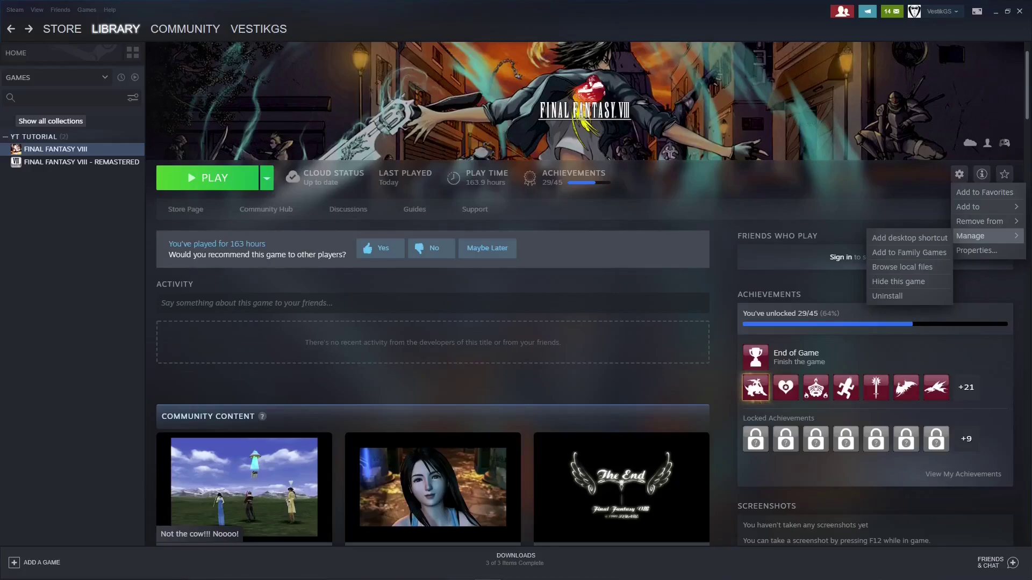
{"action": "key", "text": "Escape"}
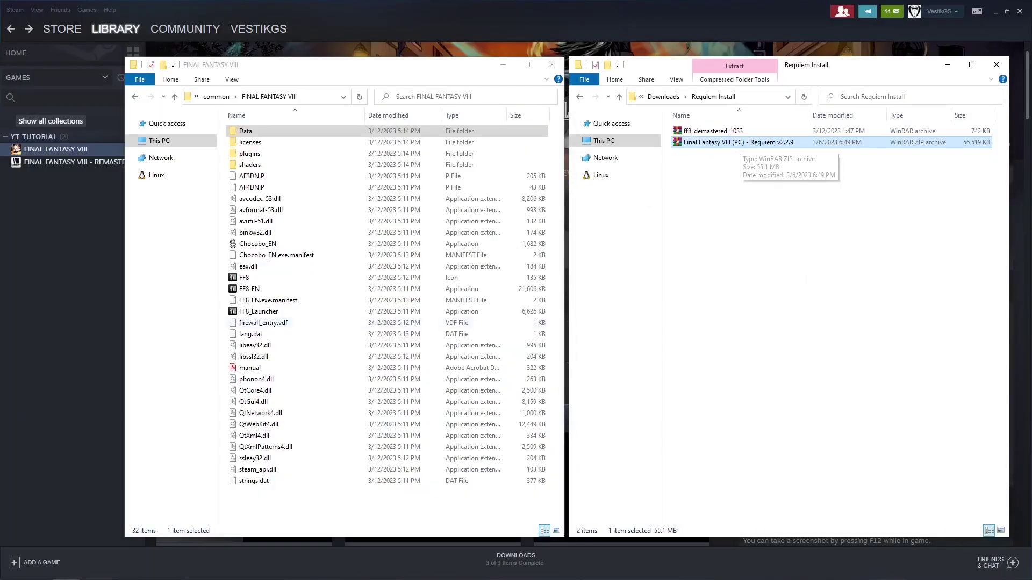
Open the Final Fantasy VIII (PC) - Requiem v2.2.9 archive and go into its Data folder.
{"action": "key", "text": "Return"}
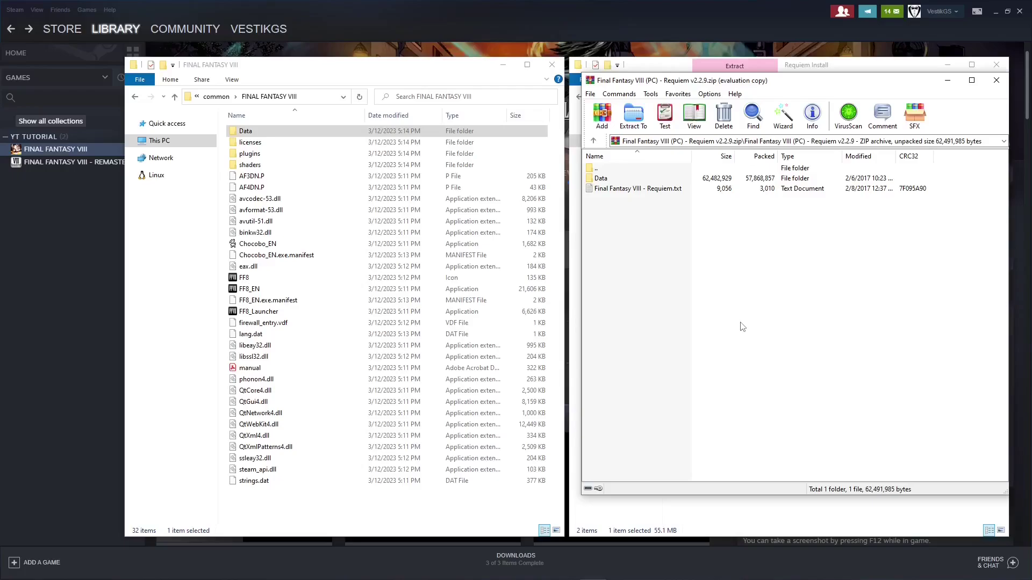
{"action": "left_click", "coordinate": [651, 189]}
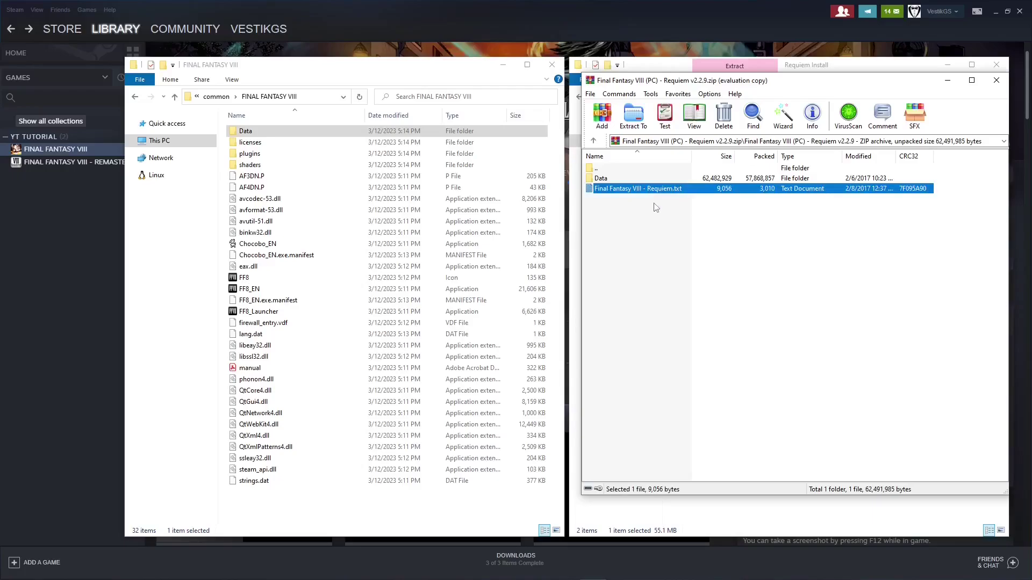
{"action": "left_click", "coordinate": [602, 179]}
{"action": "double_click", "coordinate": [602, 179]}
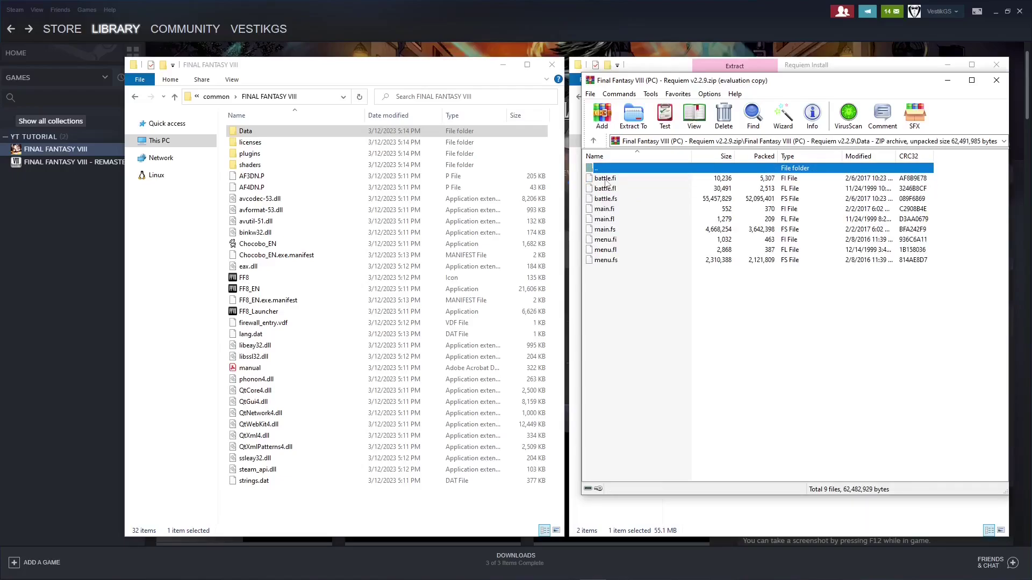
Copy all battle, main and menu files from the archive into the original game's Data\lang-en folder, replacing the existing files.
{"action": "double_click", "coordinate": [251, 133]}
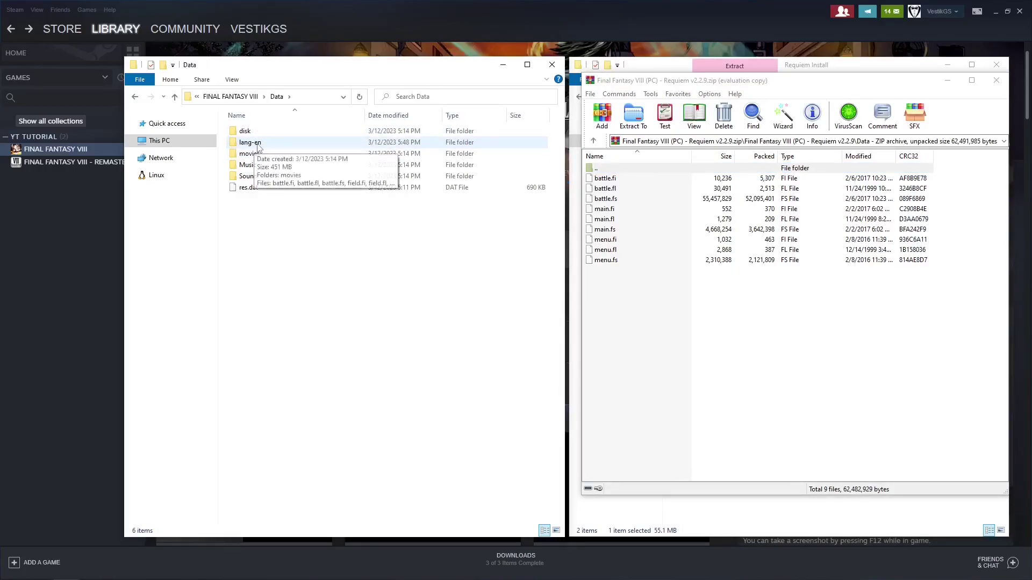
{"action": "double_click", "coordinate": [259, 144]}
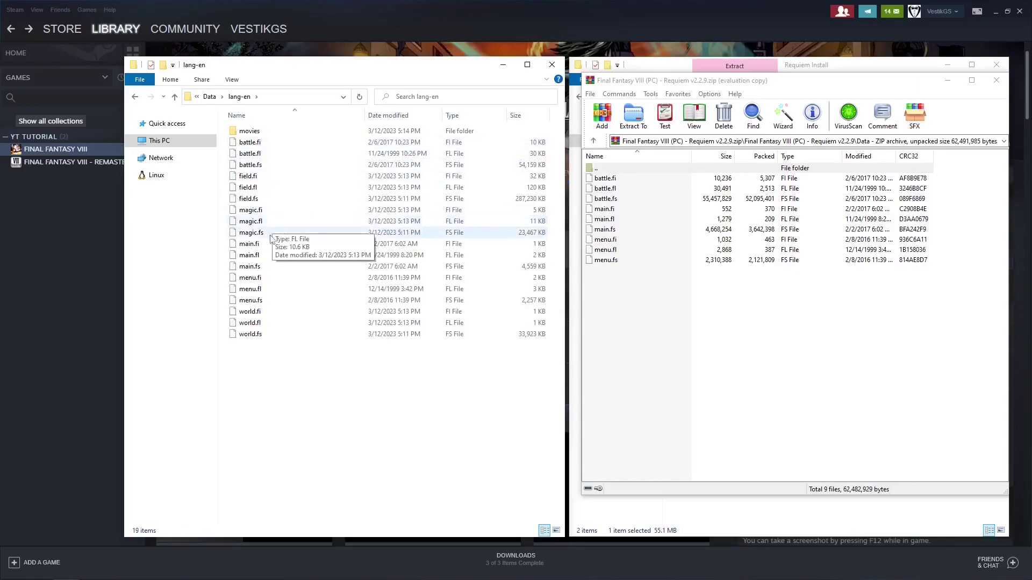
{"action": "left_click", "coordinate": [618, 277]}
{"action": "left_click_drag", "start_coordinate": [618, 277], "coordinate": [620, 179]}
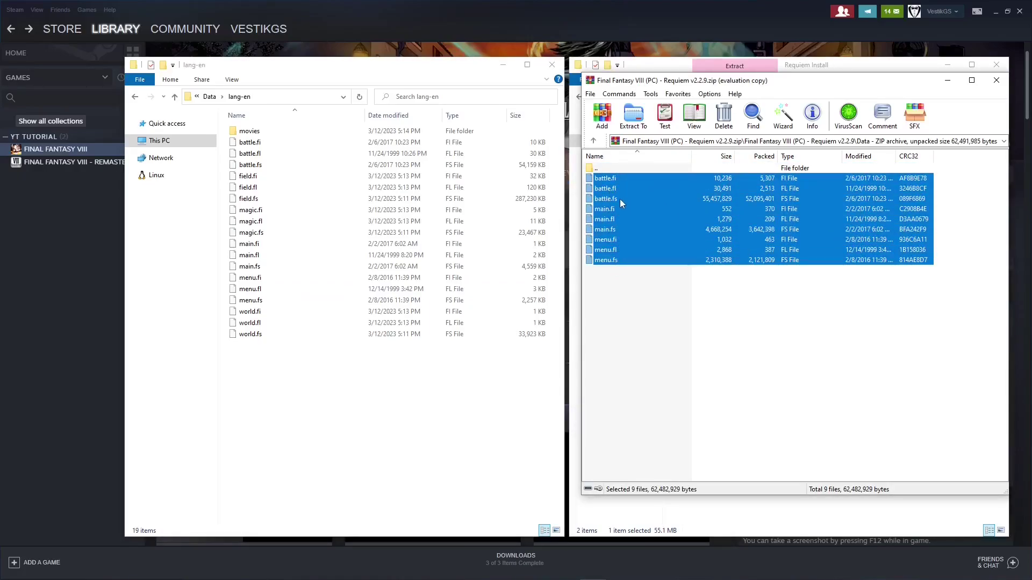
{"action": "left_click_drag", "start_coordinate": [617, 201], "coordinate": [354, 370]}
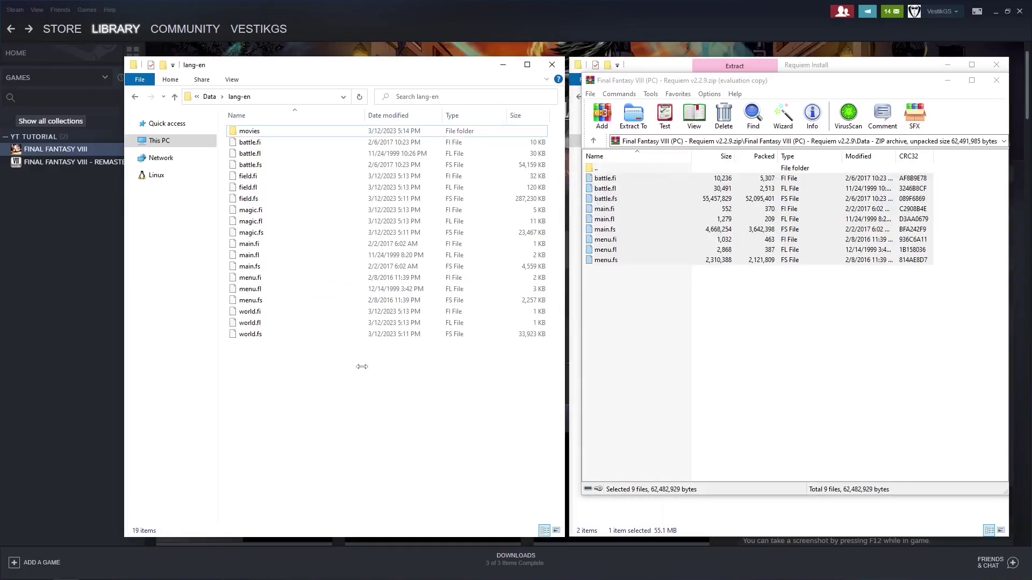
{"action": "left_click", "coordinate": [489, 209]}
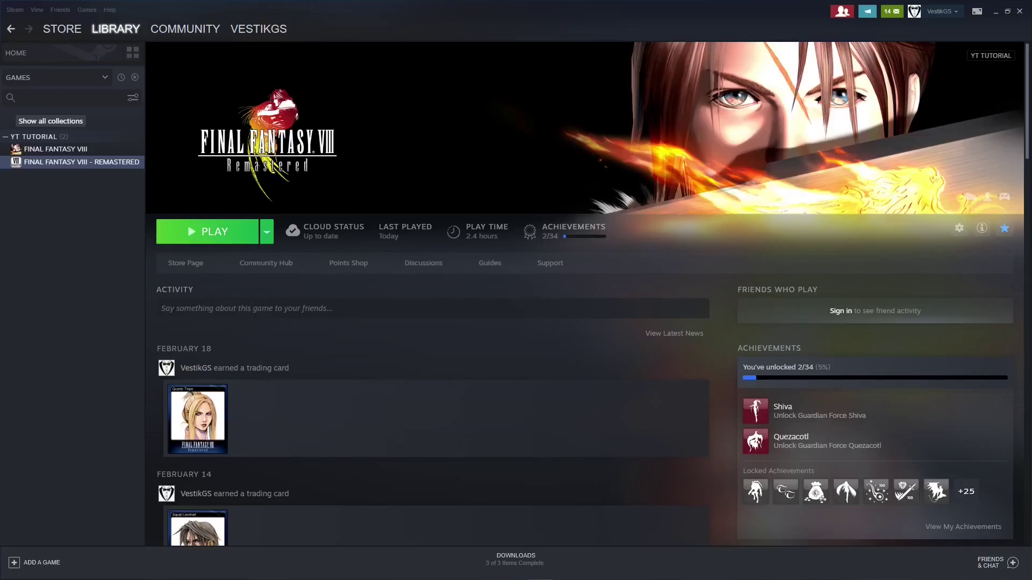
Browse the local files of FINAL FANTASY VIII - REMASTERED from the Steam library.
{"action": "left_click", "coordinate": [960, 229]}
{"action": "mouse_move", "coordinate": [908, 293]}
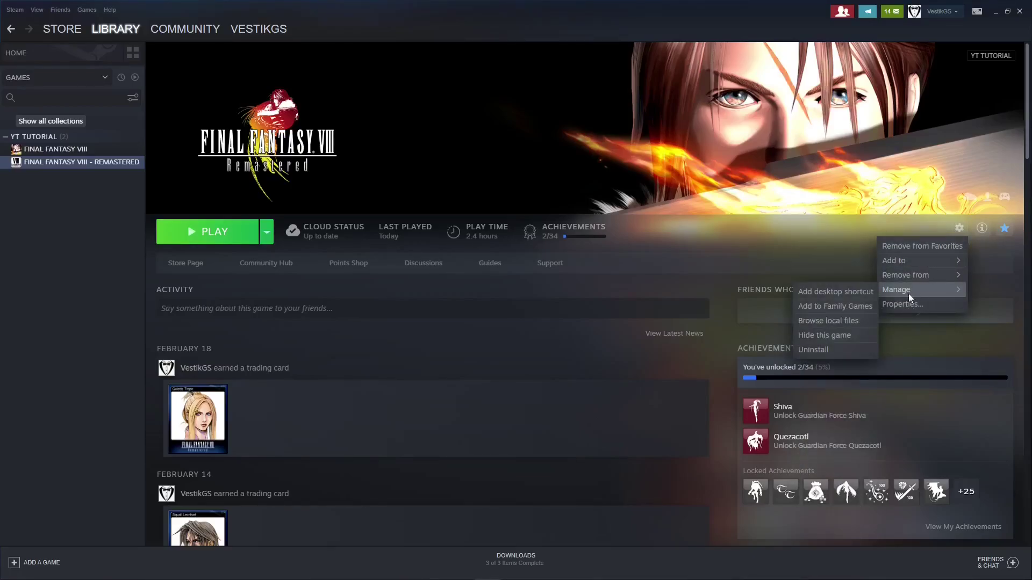
{"action": "left_click", "coordinate": [837, 321]}
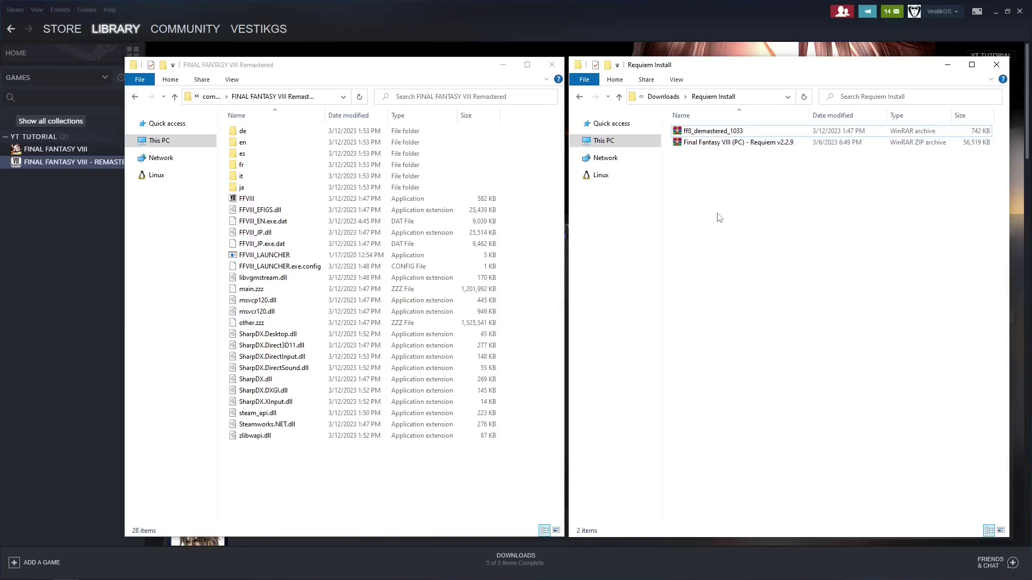
Copy all files of the EN_FR_IT_DE_ES_LATIN folder in the ff8_demastered_1033 archive into the FINAL FANTASY VIII Remastered folder, replacing FFVIII_LAUNCHER.exe.
{"action": "left_click", "coordinate": [717, 132]}
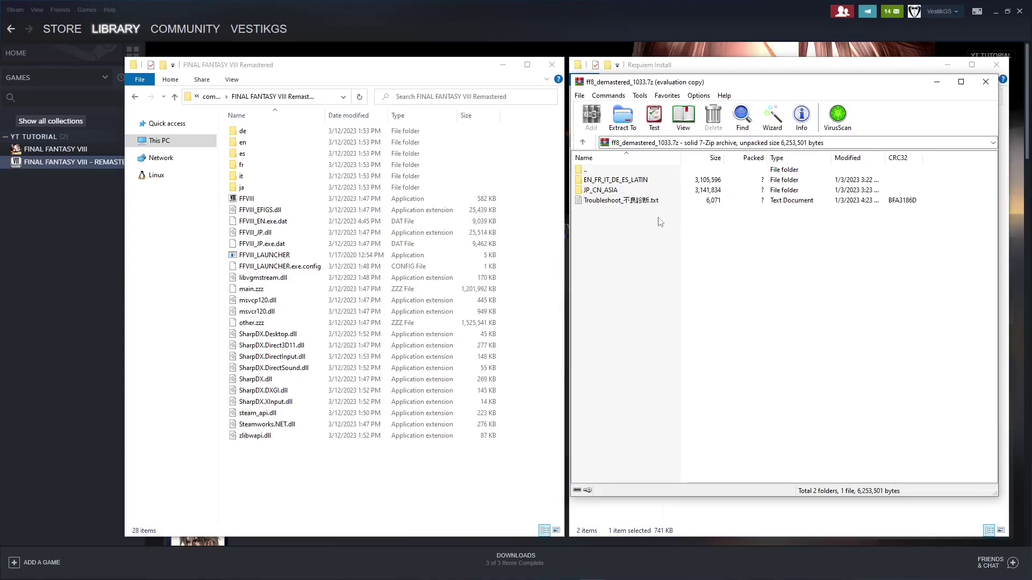
{"action": "left_click", "coordinate": [618, 181]}
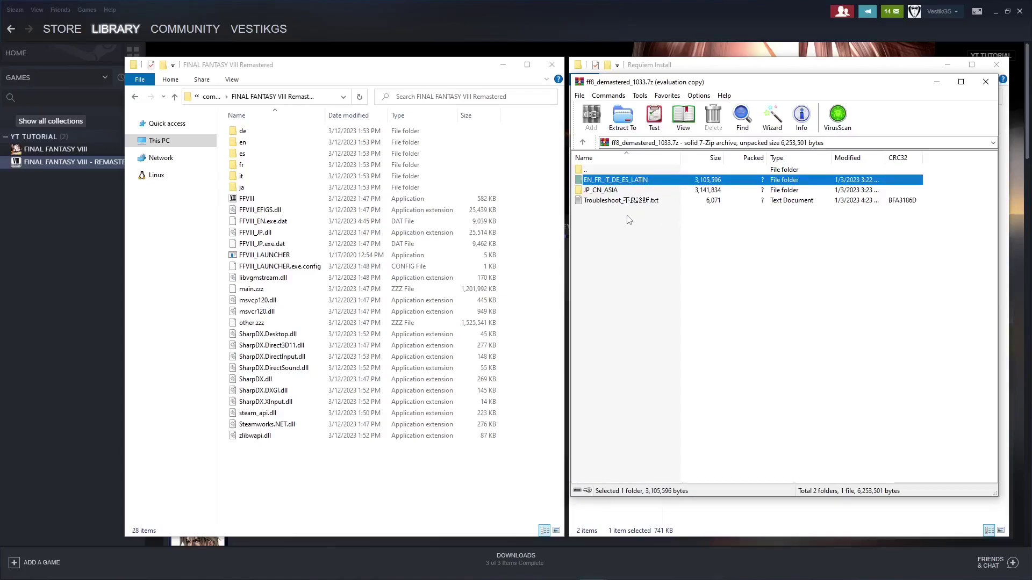
{"action": "left_click", "coordinate": [615, 194]}
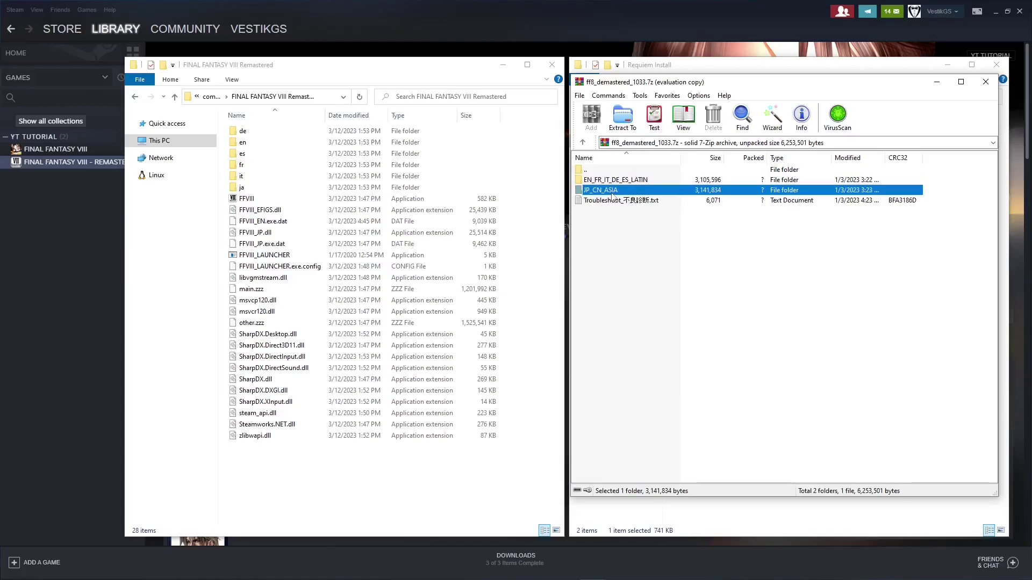
{"action": "double_click", "coordinate": [601, 181]}
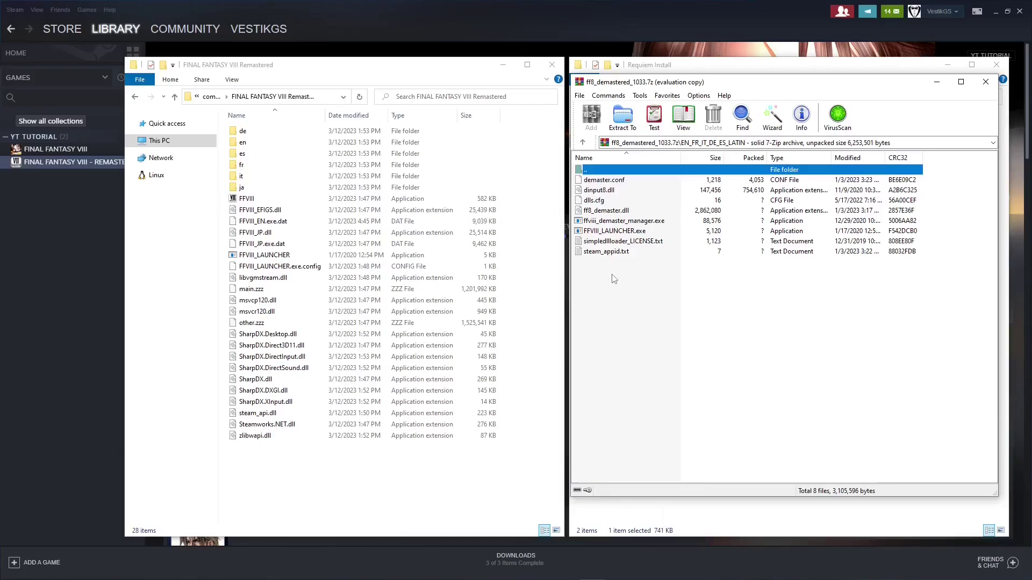
{"action": "left_click_drag", "start_coordinate": [613, 277], "coordinate": [603, 193]}
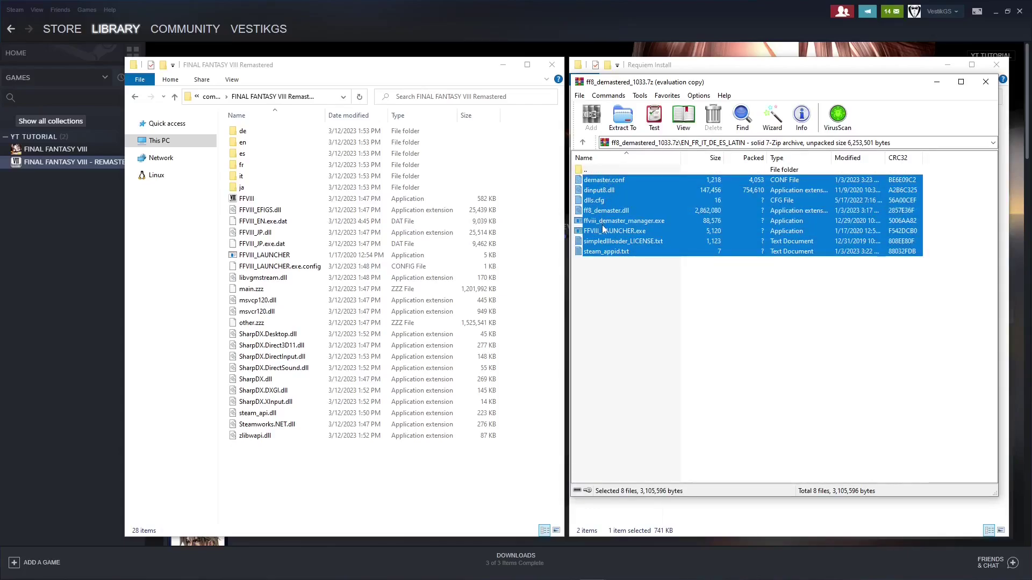
{"action": "left_click_drag", "start_coordinate": [604, 230], "coordinate": [318, 472]}
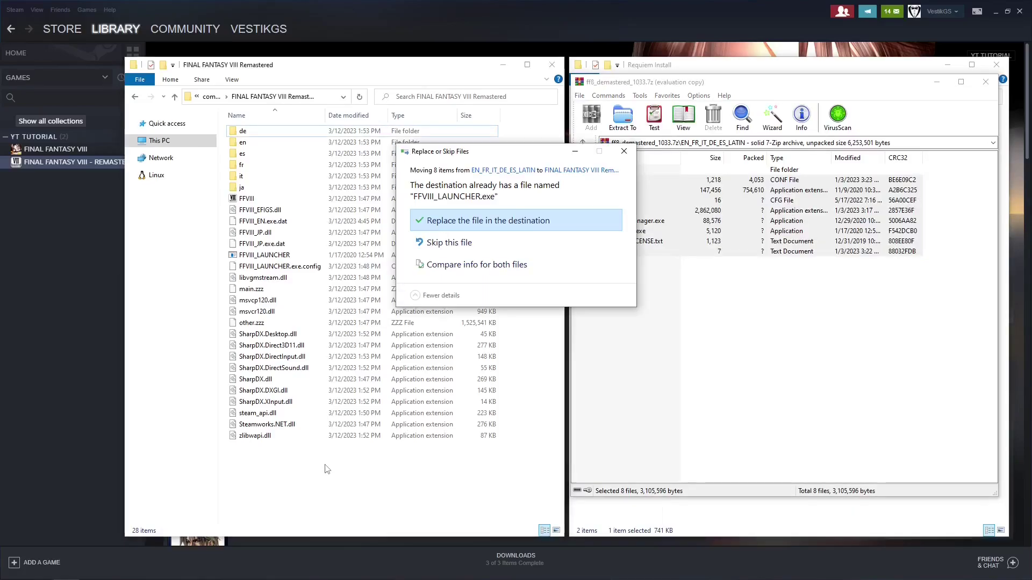
{"action": "left_click", "coordinate": [515, 221]}
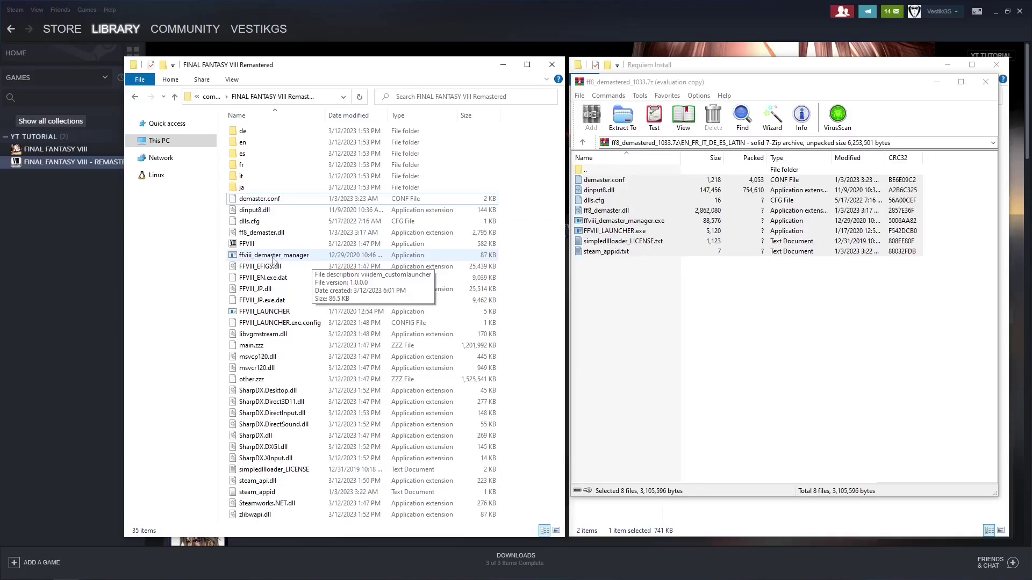
Run ffviii_demaster_manager, let it unpack the game files to DEMASTER_EXP, and put away the manager and the archive window.
{"action": "left_click", "coordinate": [272, 255]}
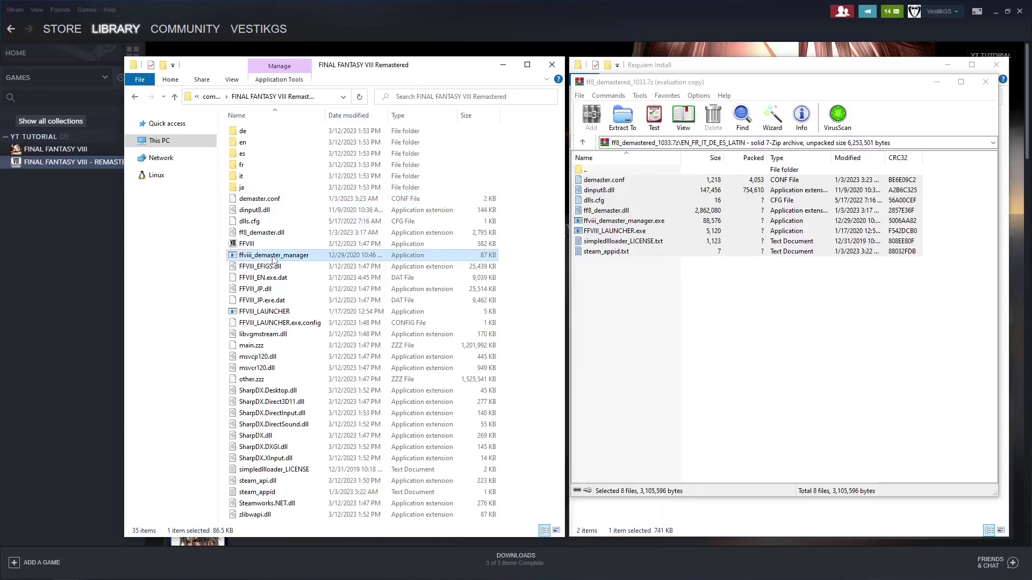
{"action": "double_click", "coordinate": [273, 257]}
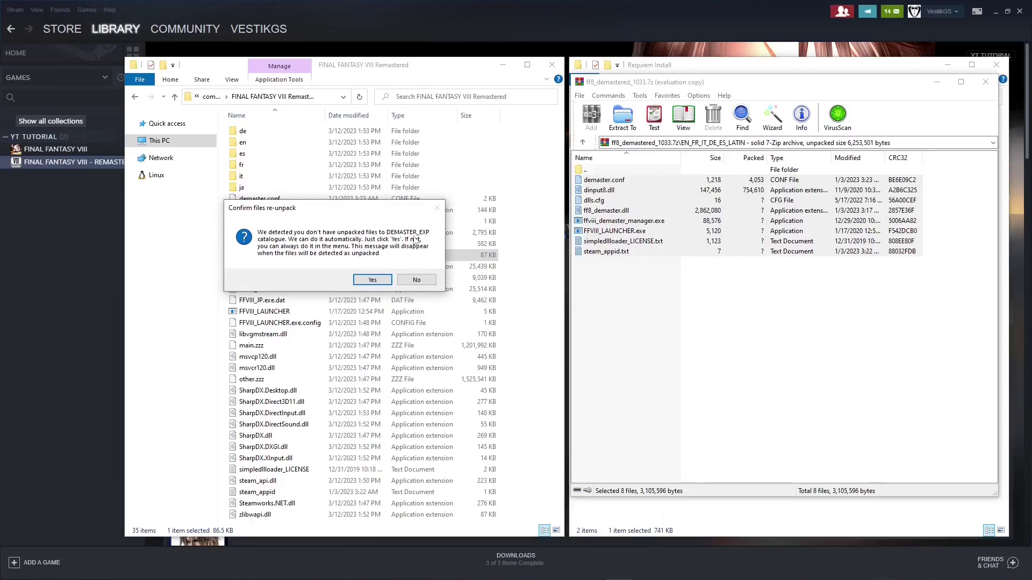
{"action": "left_click", "coordinate": [373, 280]}
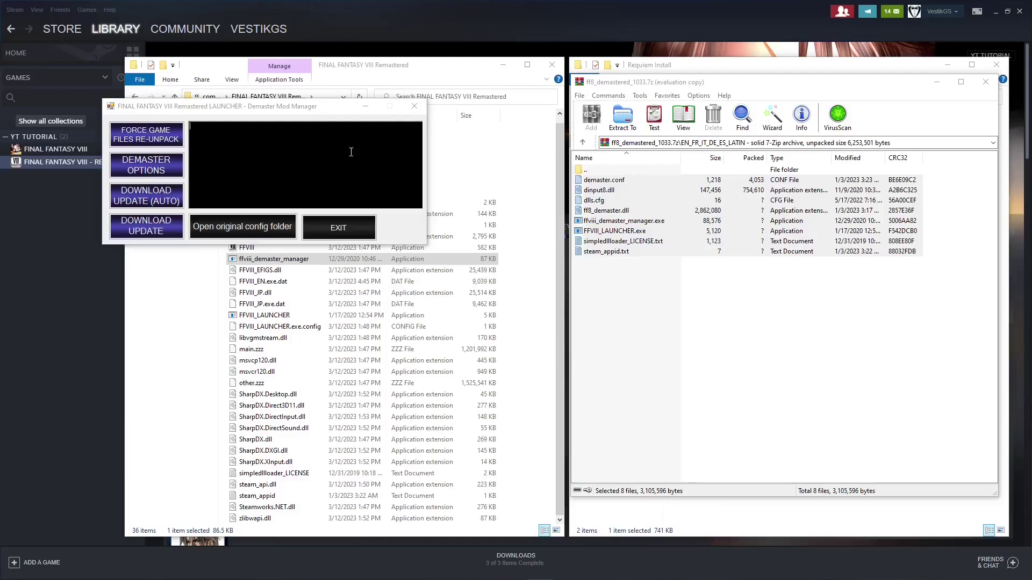
{"action": "left_click", "coordinate": [414, 107]}
{"action": "left_click", "coordinate": [936, 82]}
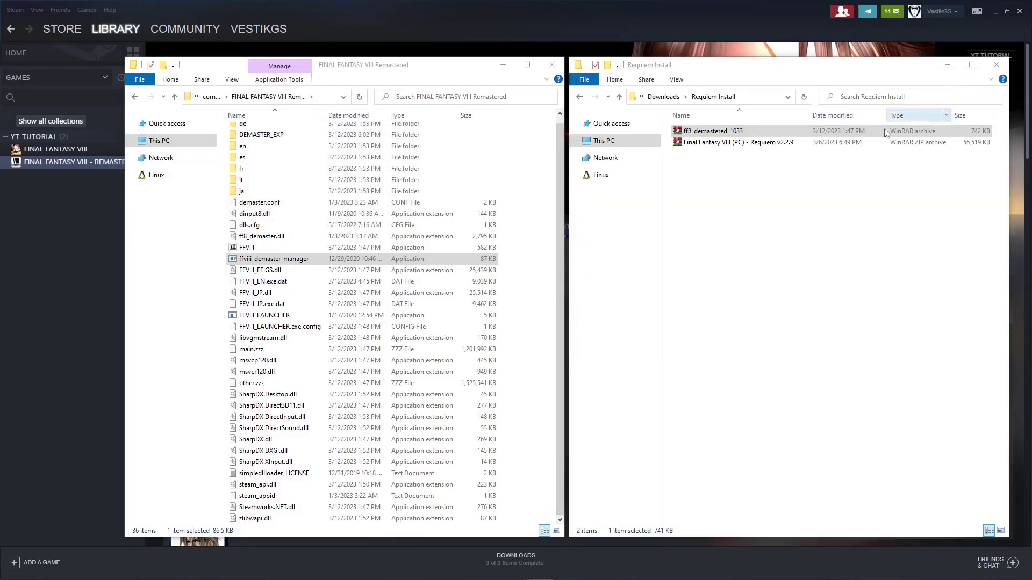
Reopen the Requiem v2.2.9 archive from the Requiem Install folder and go into its Data folder.
{"action": "left_click", "coordinate": [727, 144]}
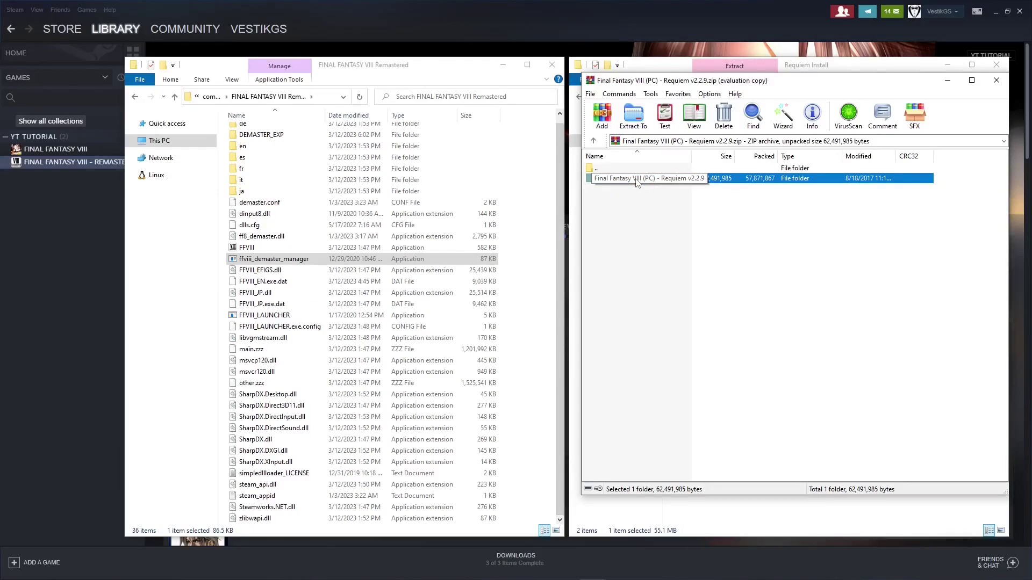
{"action": "double_click", "coordinate": [635, 181]}
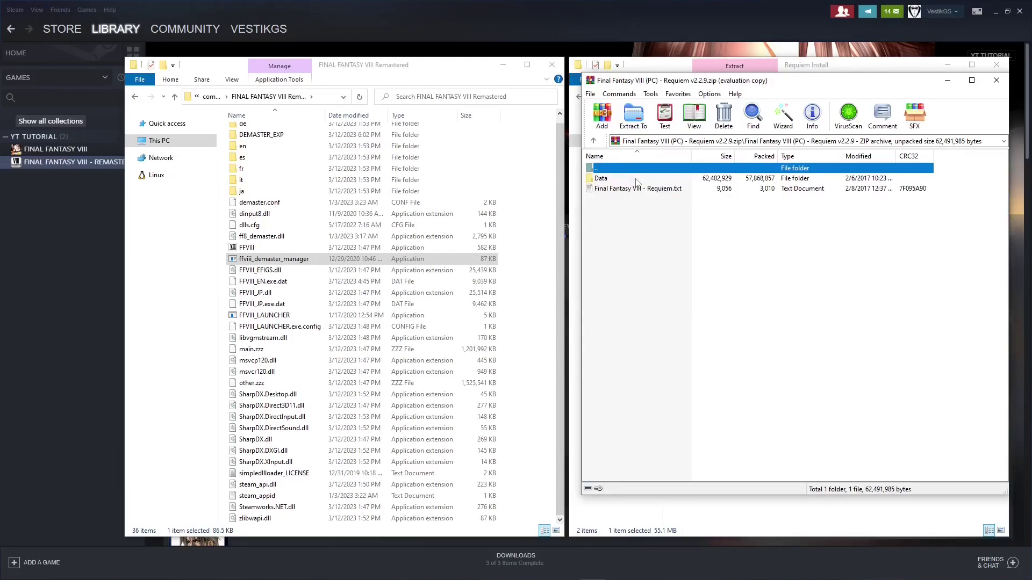
{"action": "left_click", "coordinate": [607, 189]}
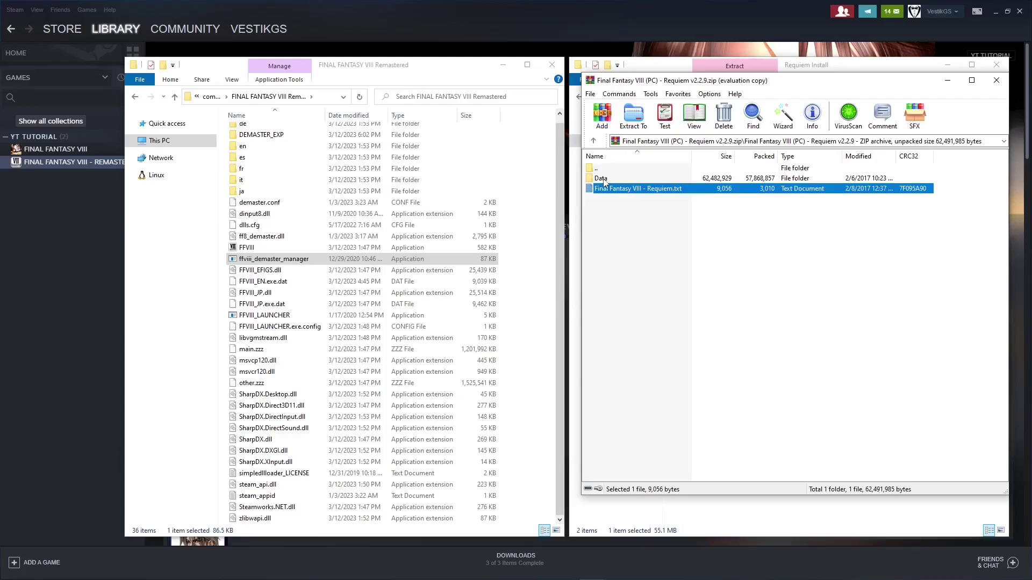
{"action": "double_click", "coordinate": [604, 180]}
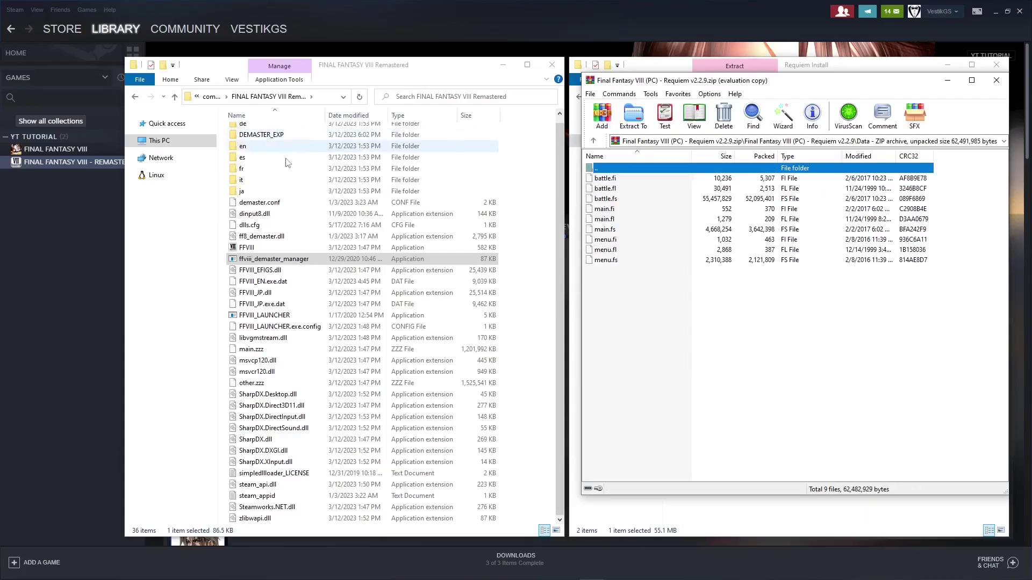
Open the DEMASTER_EXP\data\lang-en folder inside the FINAL FANTASY VIII Remastered folder.
{"action": "scroll", "coordinate": [297, 177], "scroll_direction": "up", "scroll_amount": 1}
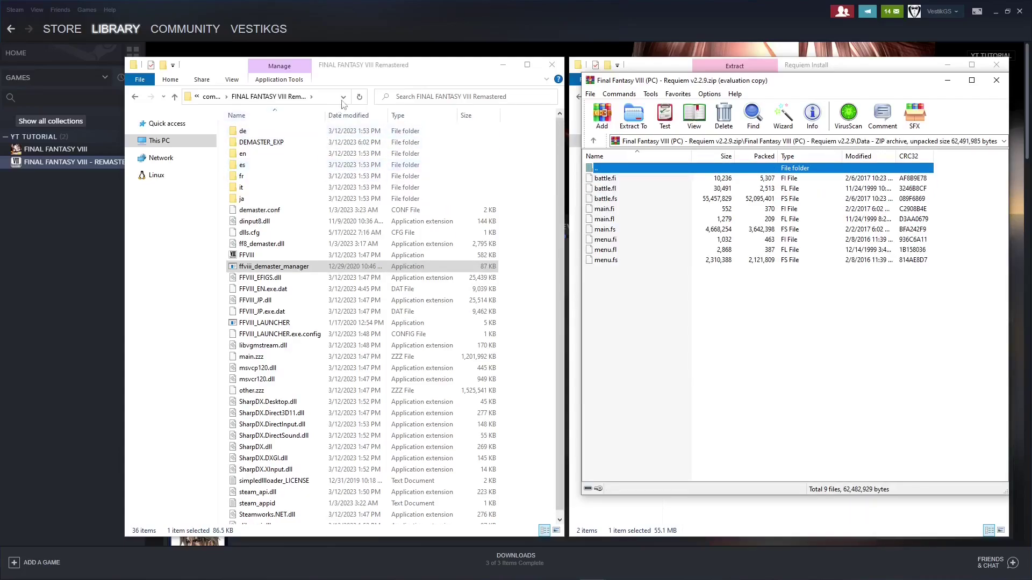
{"action": "left_click", "coordinate": [435, 76]}
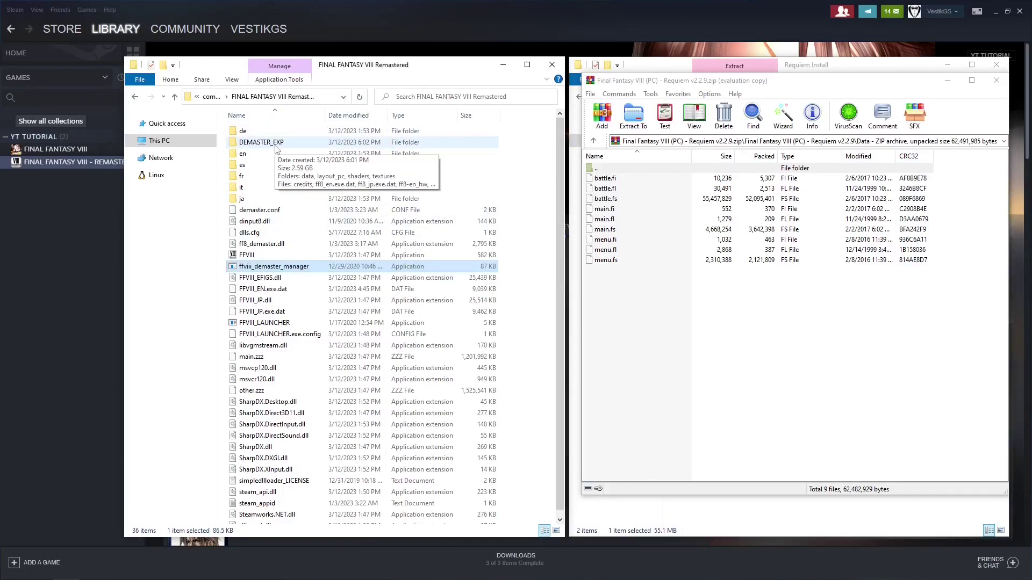
{"action": "double_click", "coordinate": [268, 142]}
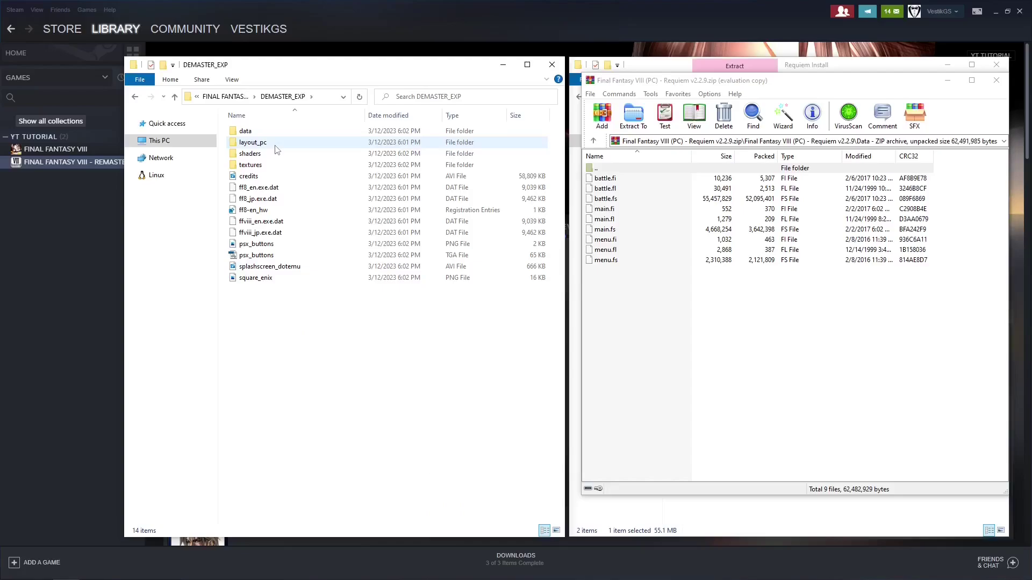
{"action": "double_click", "coordinate": [275, 134]}
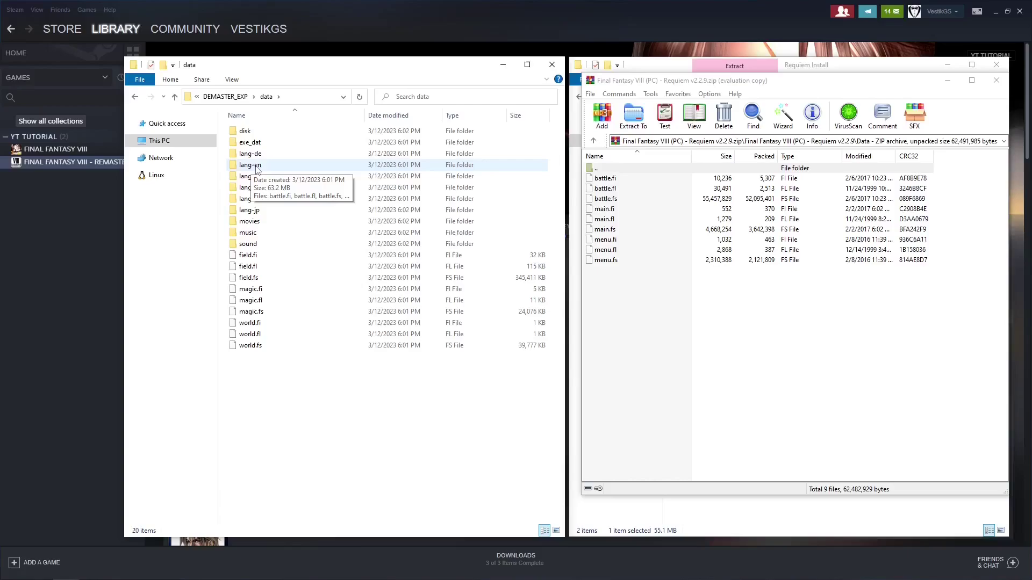
{"action": "double_click", "coordinate": [256, 166]}
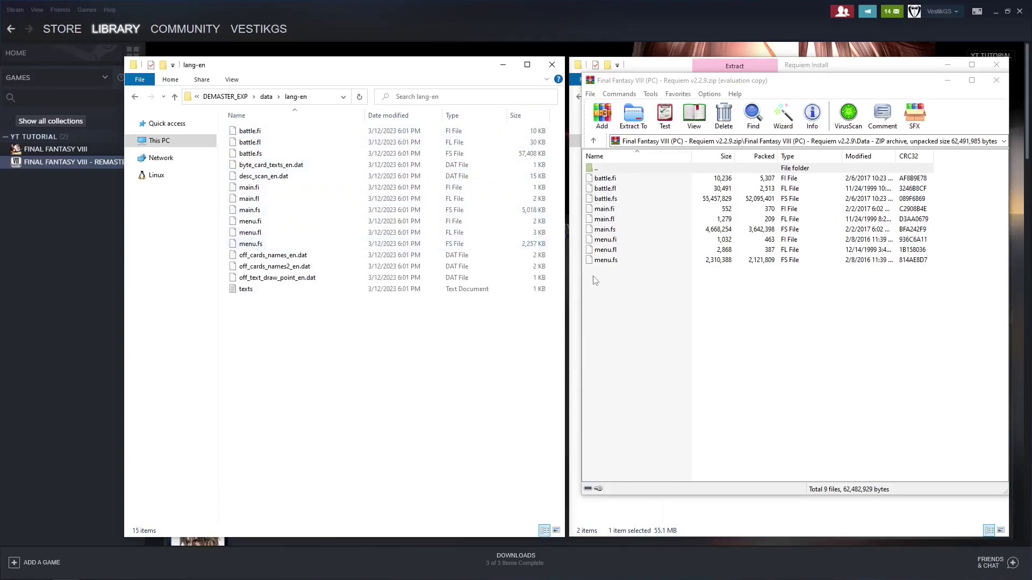
Copy all nine Requiem data files from the archive into the DEMASTER_EXP lang-en folder, replacing the files with the same names.
{"action": "left_click_drag", "start_coordinate": [593, 280], "coordinate": [611, 177]}
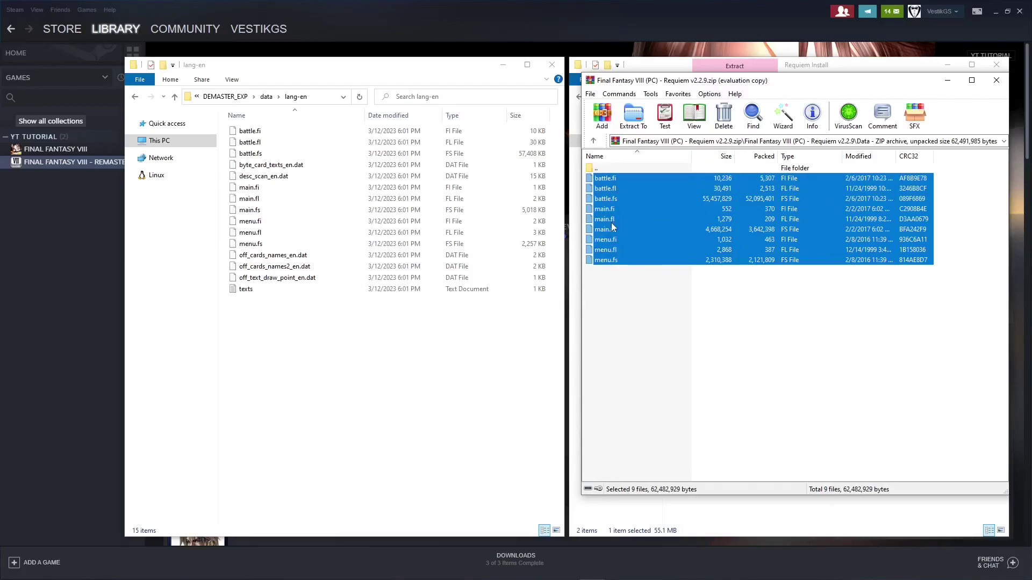
{"action": "left_click_drag", "start_coordinate": [612, 227], "coordinate": [328, 385]}
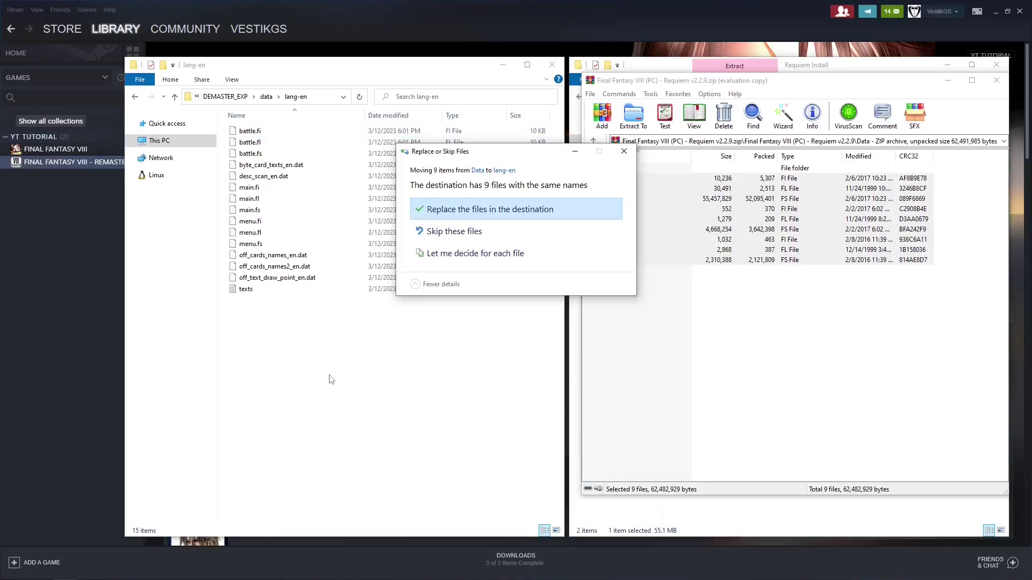
{"action": "left_click", "coordinate": [529, 212]}
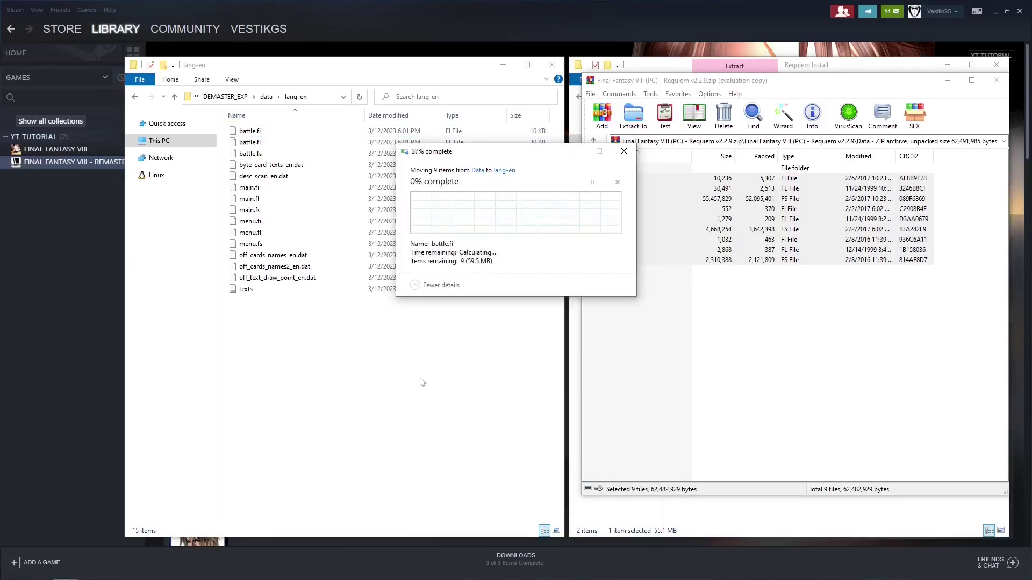